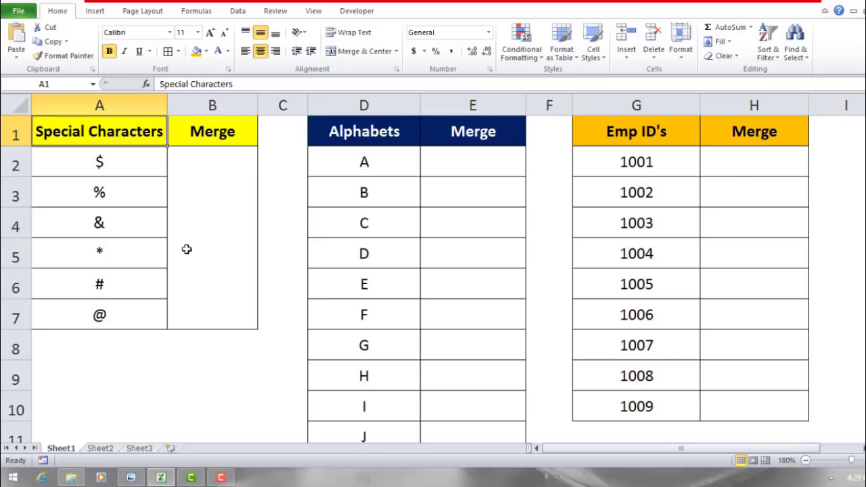
Step: Select the six special characters in A2:A7, then go to the merged cell B2
{"action": "key", "text": "Right"}
{"action": "key", "text": "Left"}
{"action": "key", "text": "shift+Right"}
{"action": "key", "text": "shift+Down"}
{"action": "key", "text": "shift+Down"}
{"action": "key", "text": "shift+Up"}
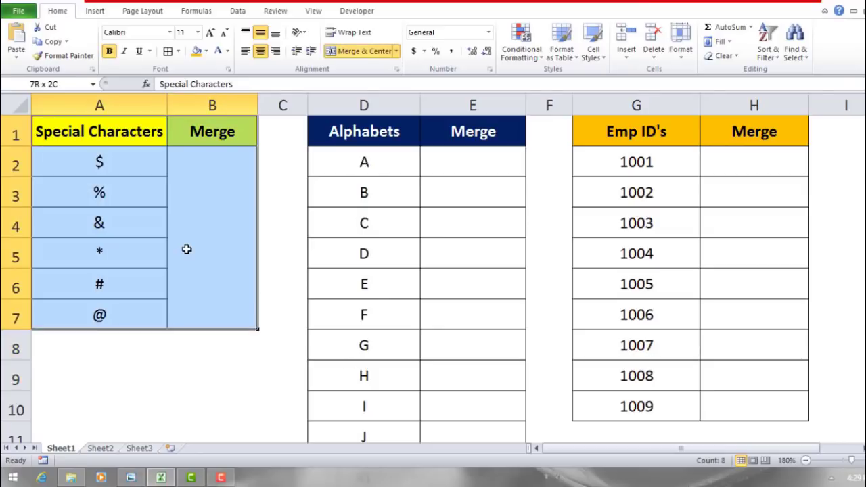
{"action": "left_click", "coordinate": [57, 134]}
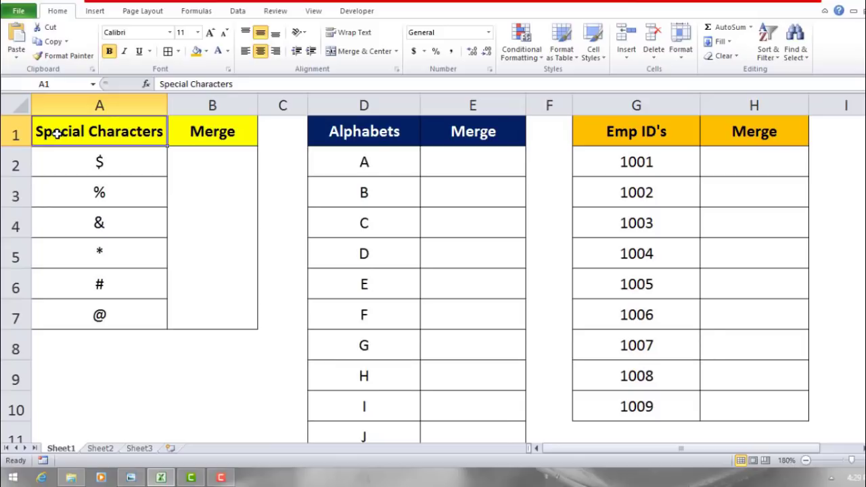
{"action": "key", "text": "Down"}
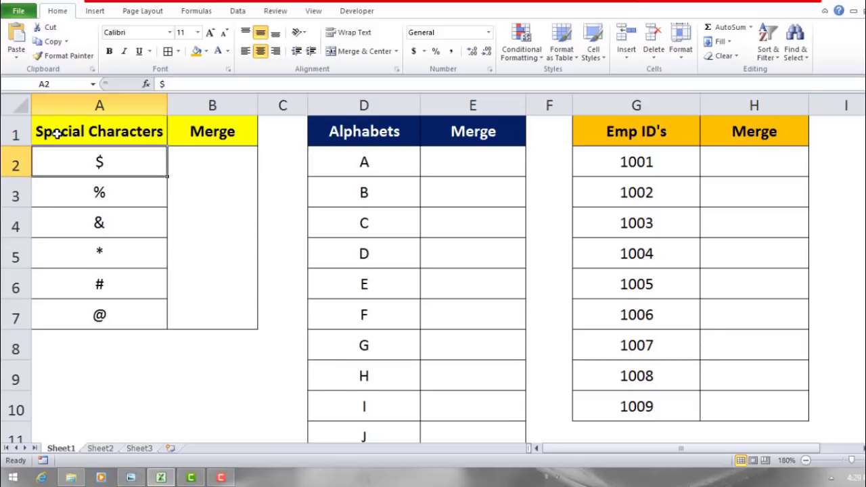
{"action": "key", "text": "shift+Down"}
{"action": "key", "text": "shift+Down"}
{"action": "key", "text": "shift+Down"}
{"action": "key", "text": "shift+Down"}
{"action": "key", "text": "shift+Down"}
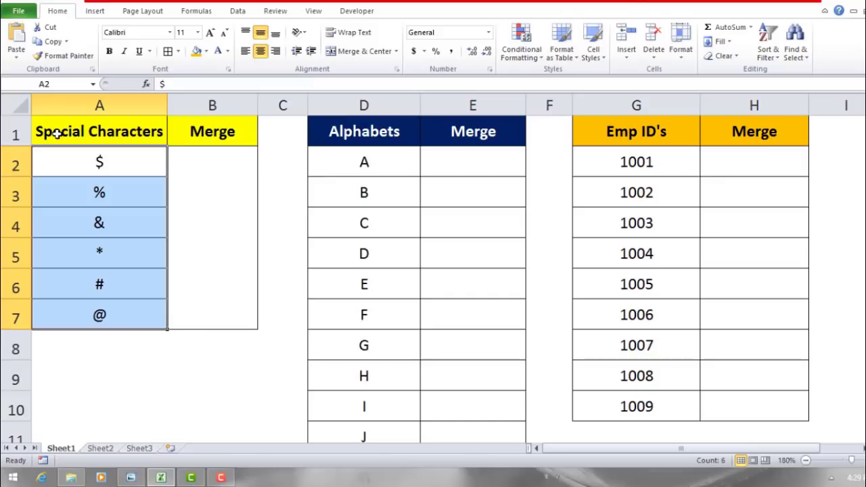
{"action": "key", "text": "ctrl+m"}
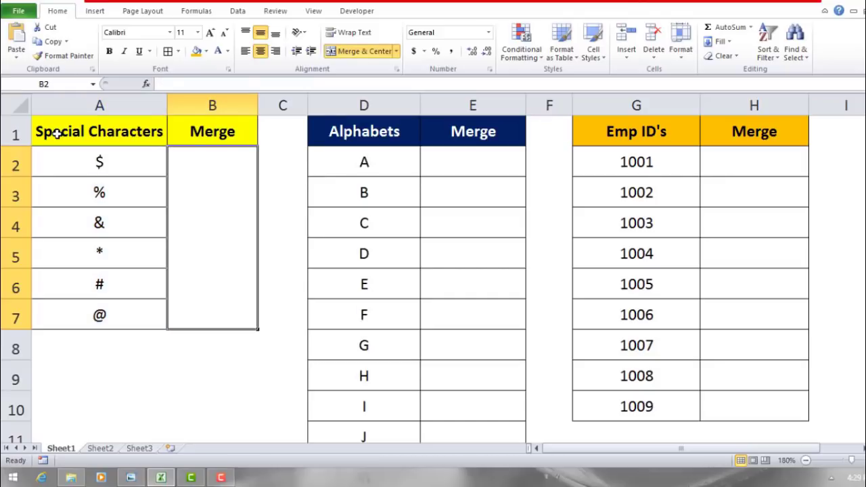
Step: Enter =CONCATENATE(A2,A3,A4,A5,A6,A7) in B2 so it displays $%&*#@
{"action": "type", "text": "="}
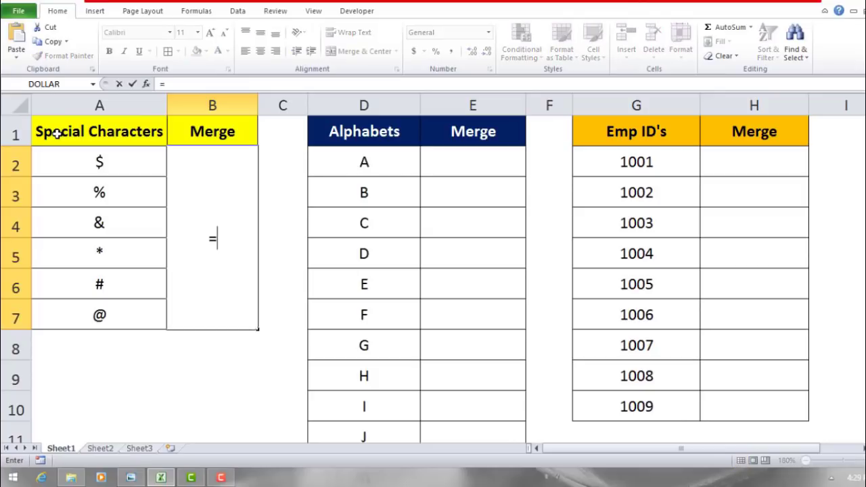
{"action": "type", "text": "Concate"}
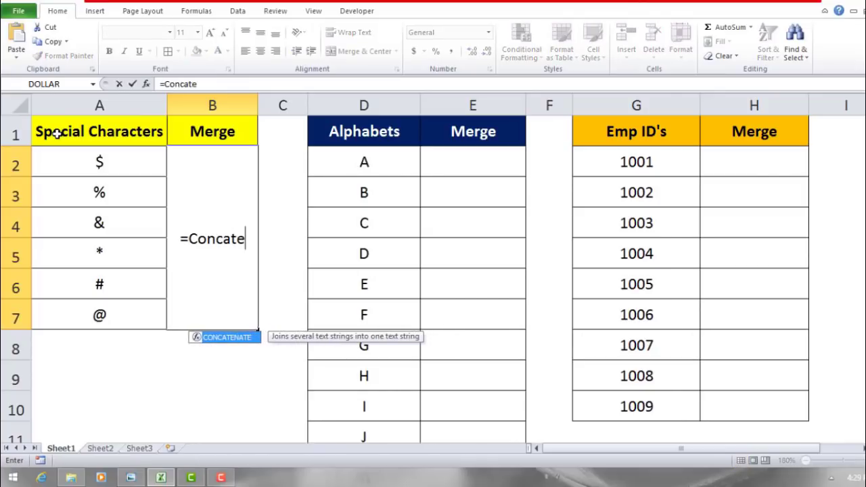
{"action": "key", "text": "Tab"}
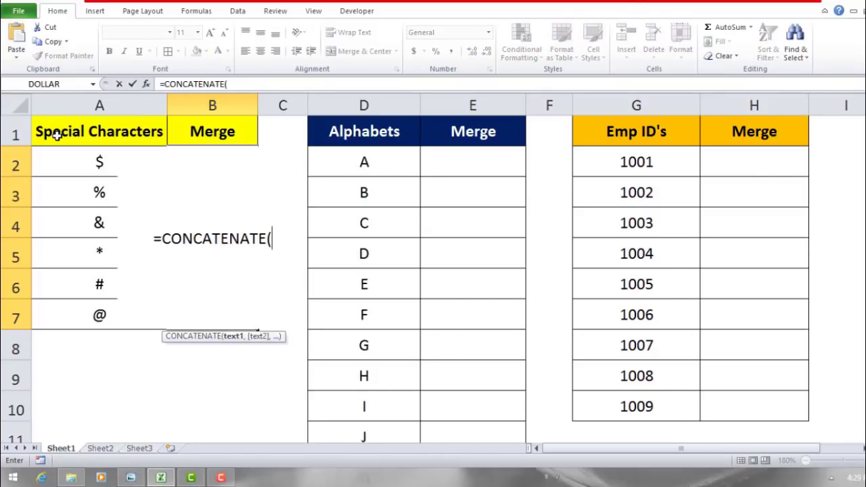
{"action": "left_click", "coordinate": [70, 150]}
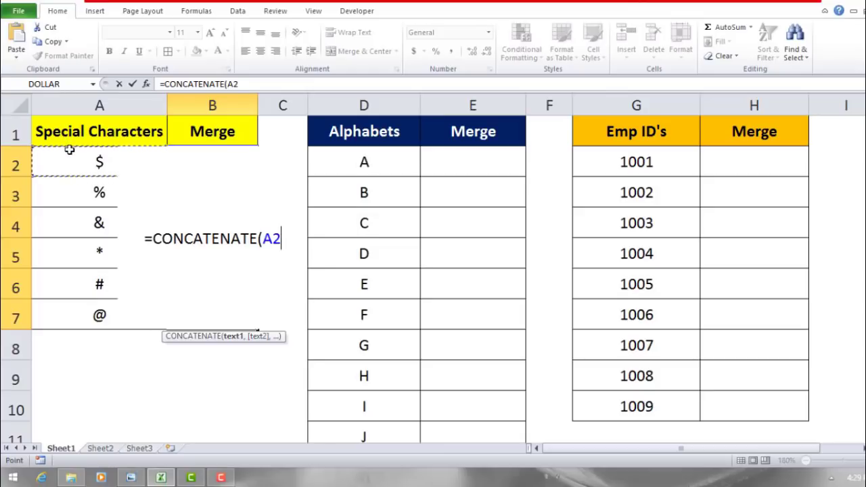
{"action": "type", "text": ","}
{"action": "left_click", "coordinate": [78, 192]}
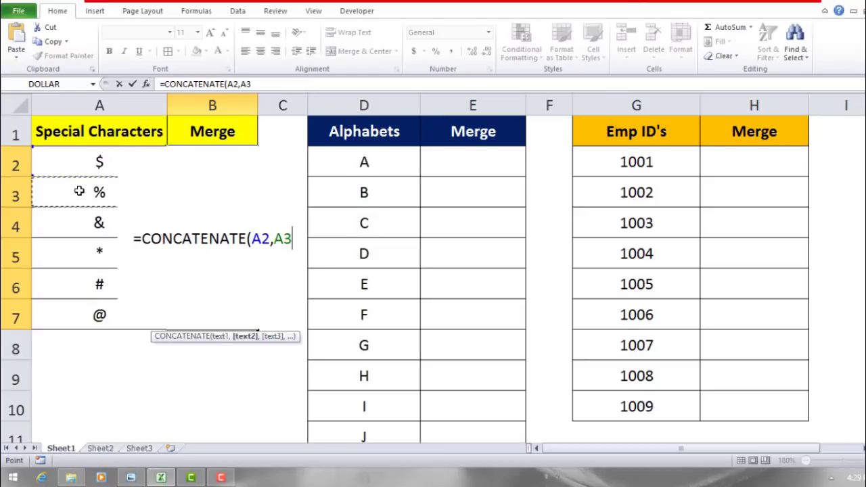
{"action": "type", "text": ","}
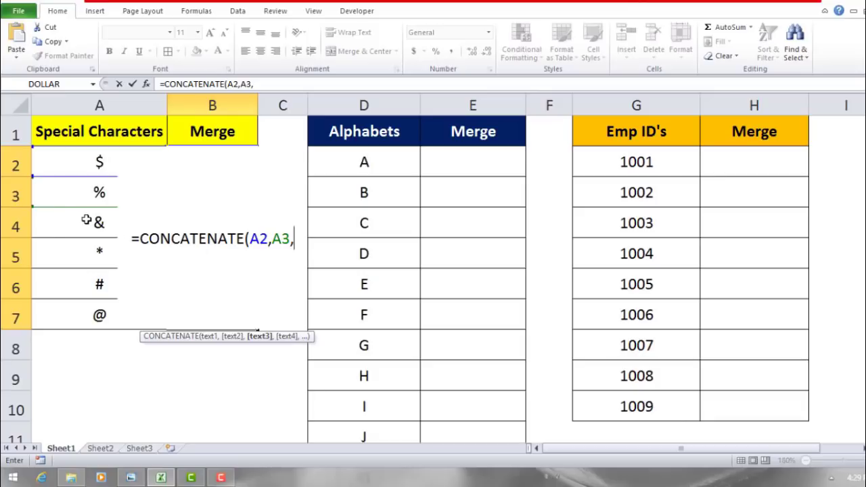
{"action": "left_click", "coordinate": [85, 216]}
{"action": "type", "text": ","}
{"action": "left_click", "coordinate": [97, 252]}
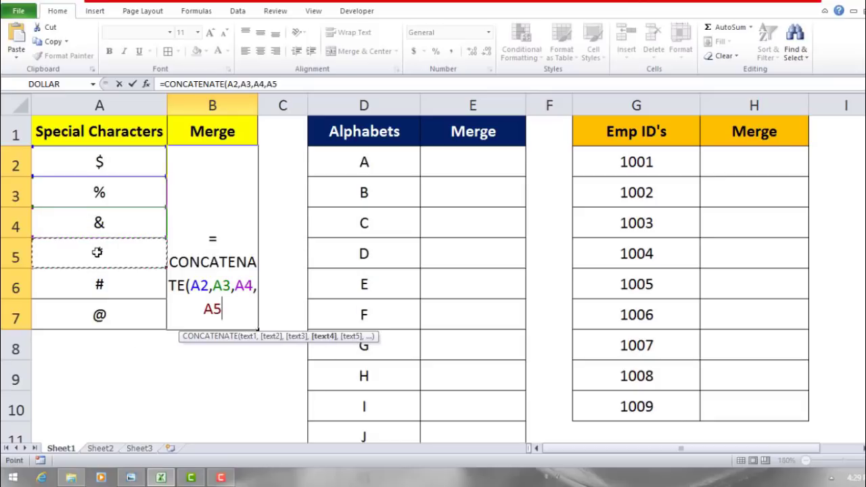
{"action": "type", "text": ","}
{"action": "left_click", "coordinate": [103, 285]}
{"action": "type", "text": ","}
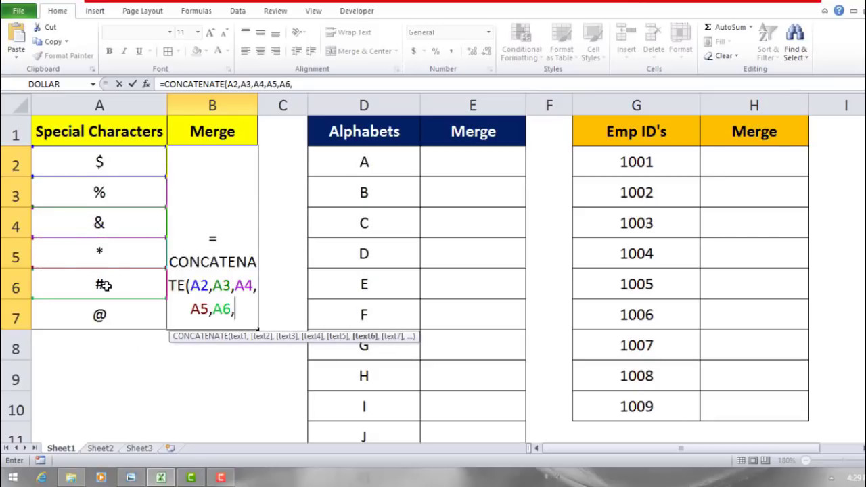
{"action": "left_click", "coordinate": [114, 316]}
{"action": "type", "text": ")"}
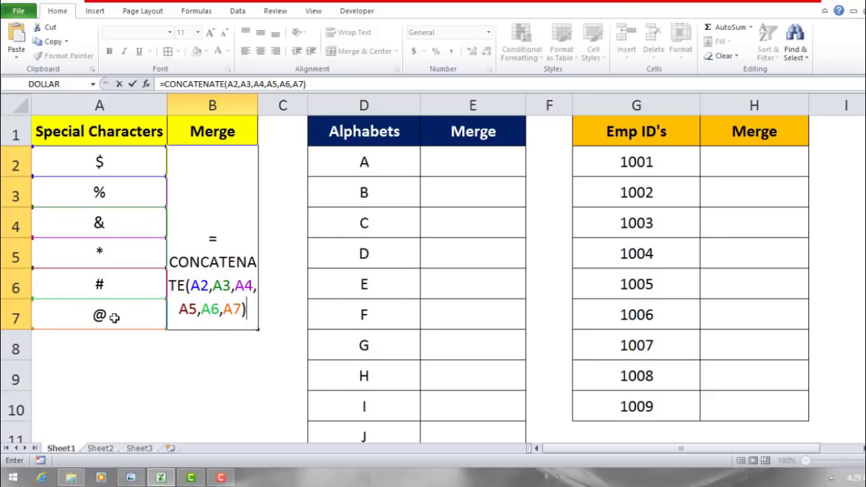
{"action": "key", "text": "Return"}
{"action": "key", "text": "Up"}
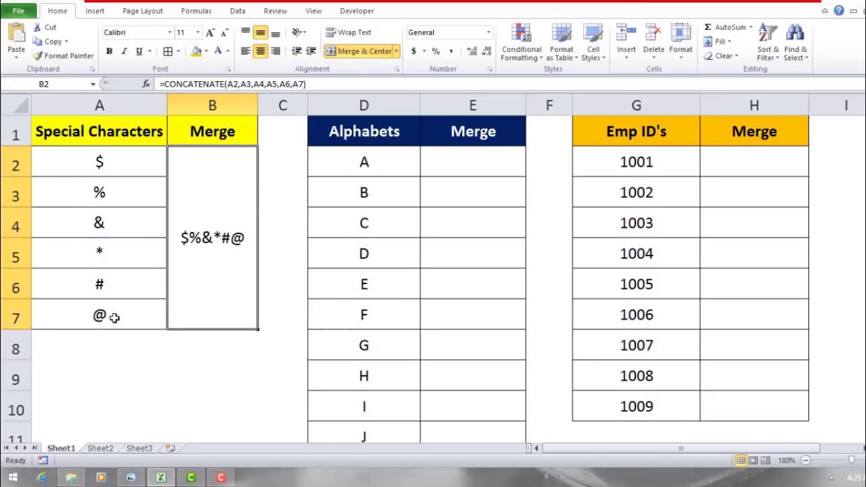
{"action": "key", "text": "F2"}
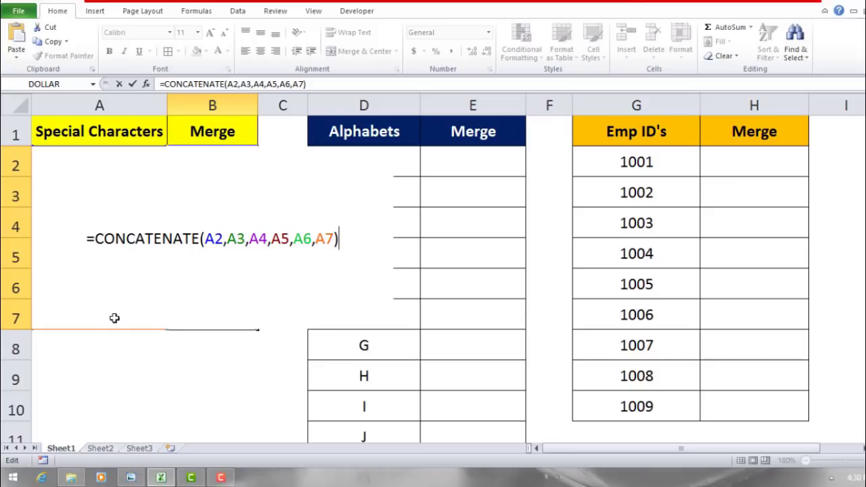
{"action": "key", "text": "Return"}
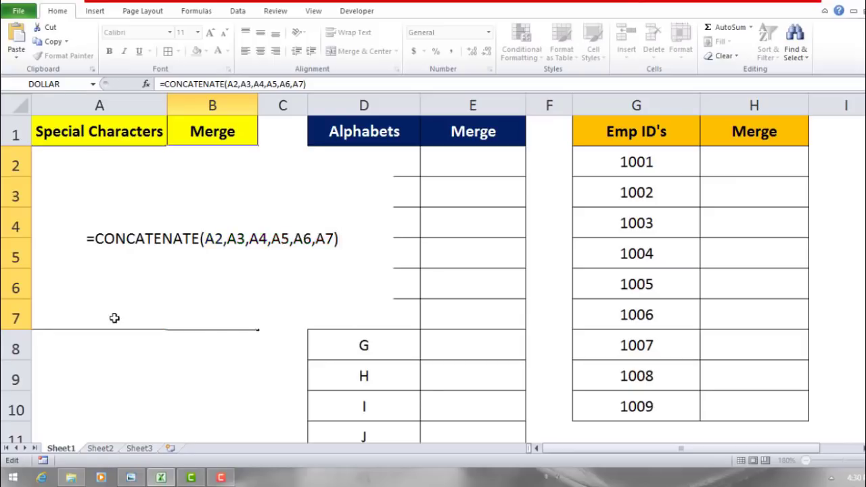
{"action": "key", "text": "Left"}
{"action": "key", "text": "Up"}
{"action": "key", "text": "Up"}
{"action": "key", "text": "ctrl+Up"}
{"action": "key", "text": "Down"}
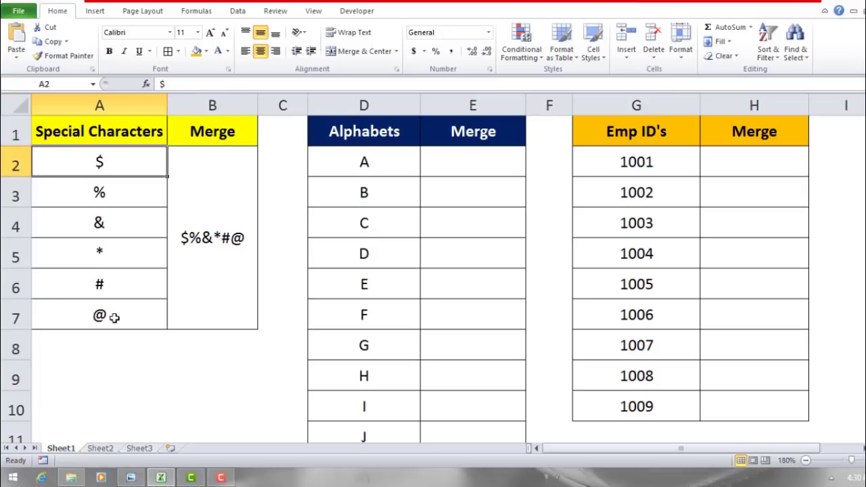
{"action": "key", "text": "ctrl+shift+Down"}
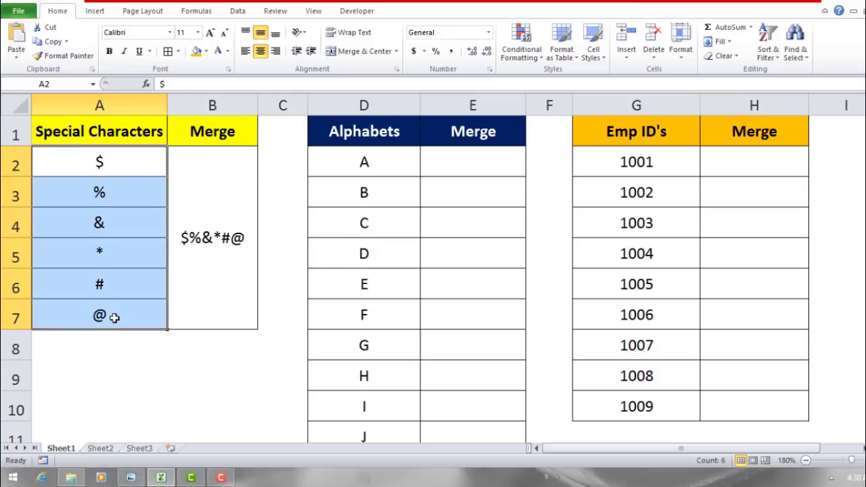
{"action": "key", "text": "Right"}
{"action": "key", "text": "Right"}
{"action": "key", "text": "Right"}
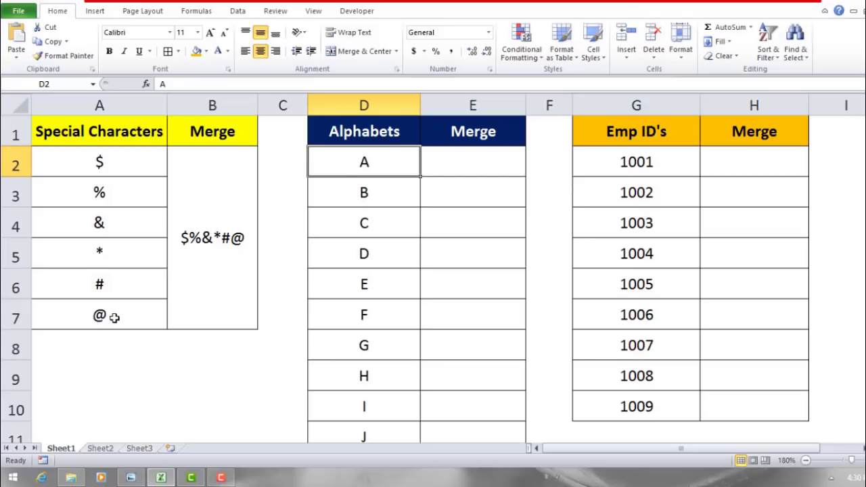
{"action": "key", "text": "ctrl+shift+Down"}
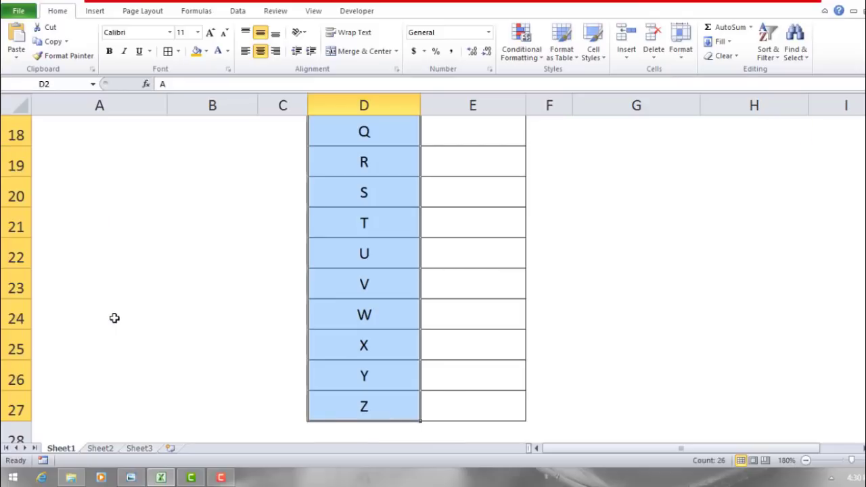
{"action": "key", "text": "ctrl+Up"}
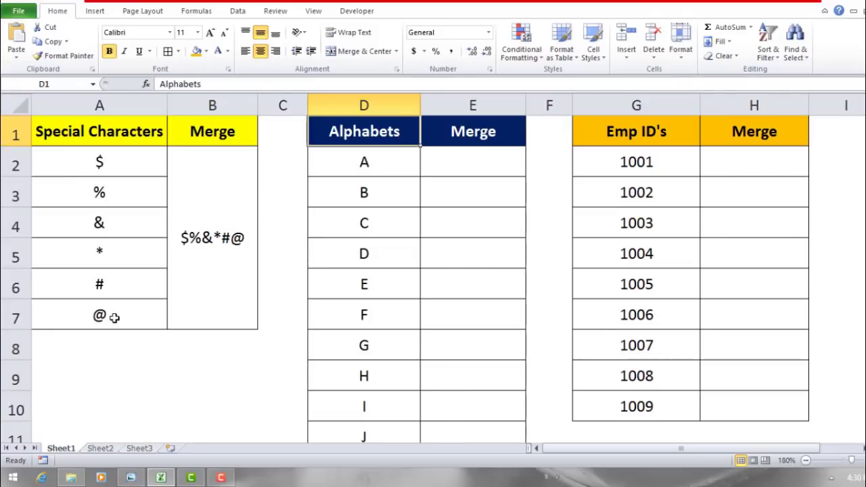
{"action": "key", "text": "Down"}
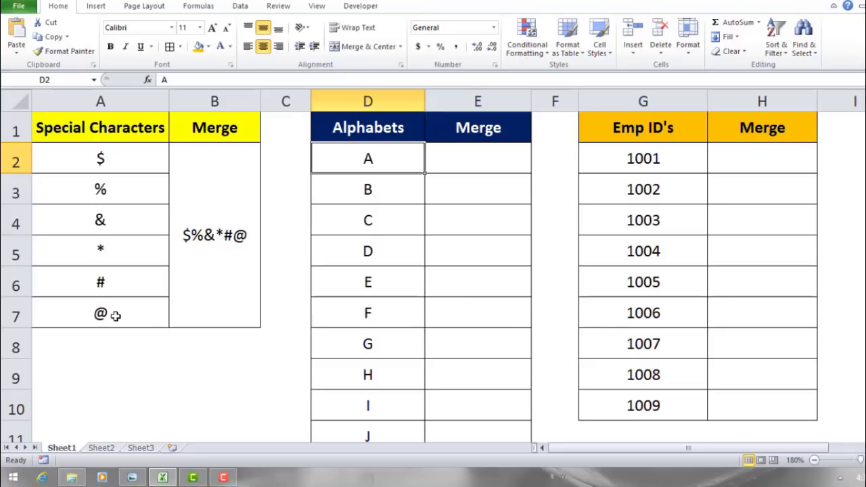
Step: Enter the starting letter A in Merge cell E2
{"action": "key", "text": "Right"}
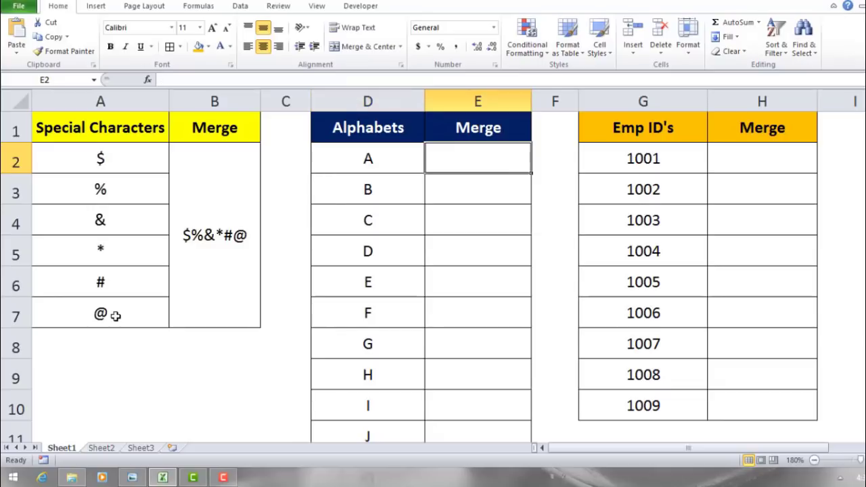
{"action": "type", "text": "A"}
{"action": "key", "text": "Return"}
{"action": "type", "text": "=Conca"}
{"action": "key", "text": "Escape"}
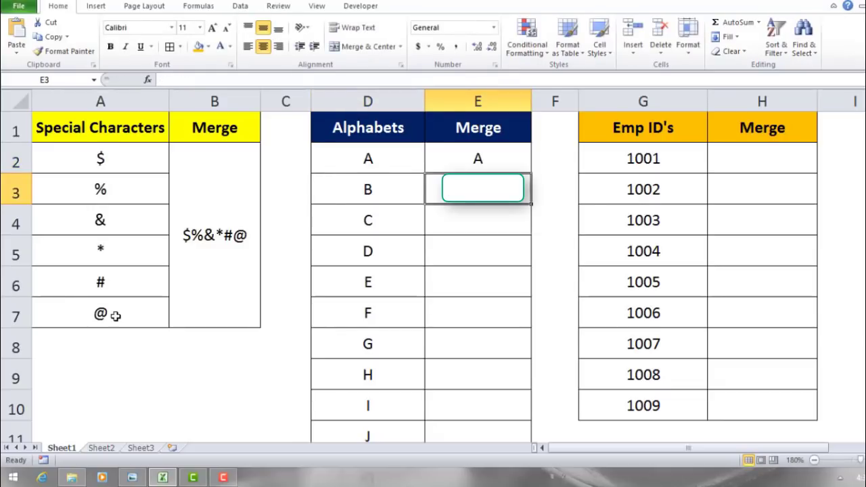
Step: Enter =CONCATENATE(E2," ",D3) in E3 to append the next letter
{"action": "type", "text": "=Conca"}
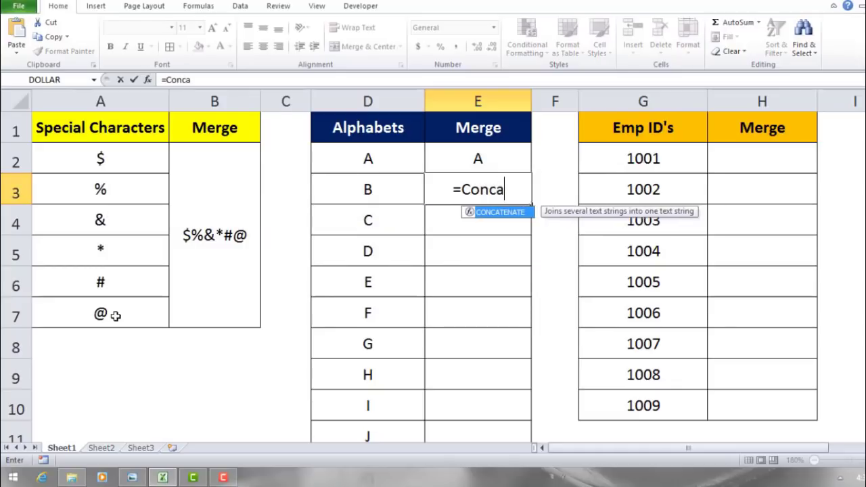
{"action": "key", "text": "Tab"}
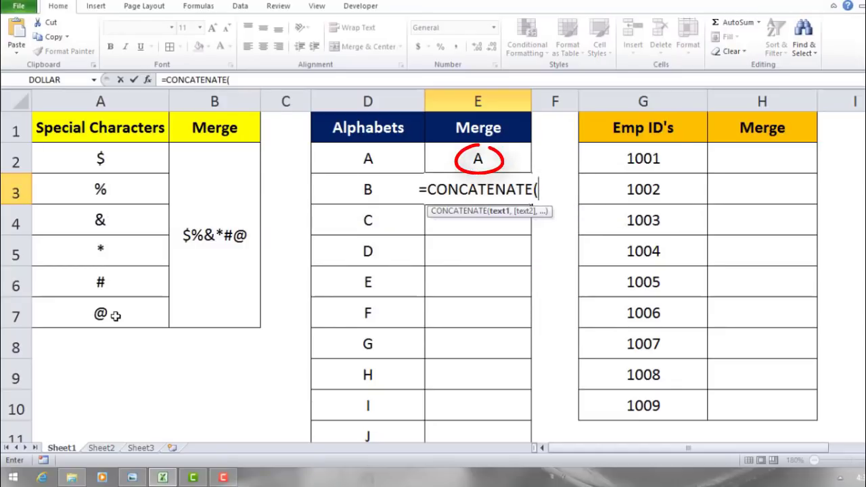
{"action": "key", "text": "Up"}
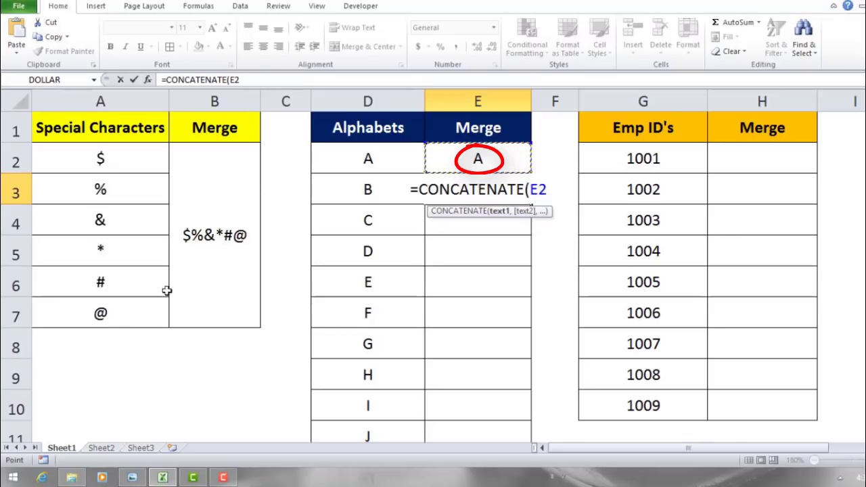
{"action": "type", "text": ","}
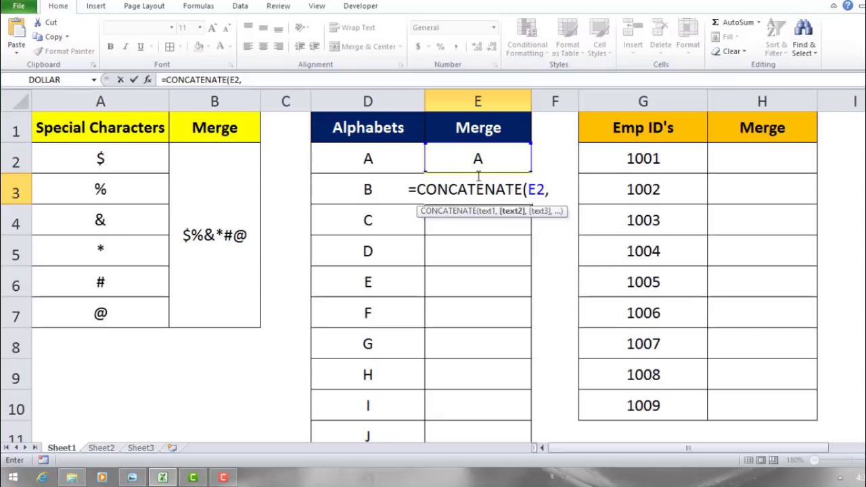
{"action": "type", "text": "\""}
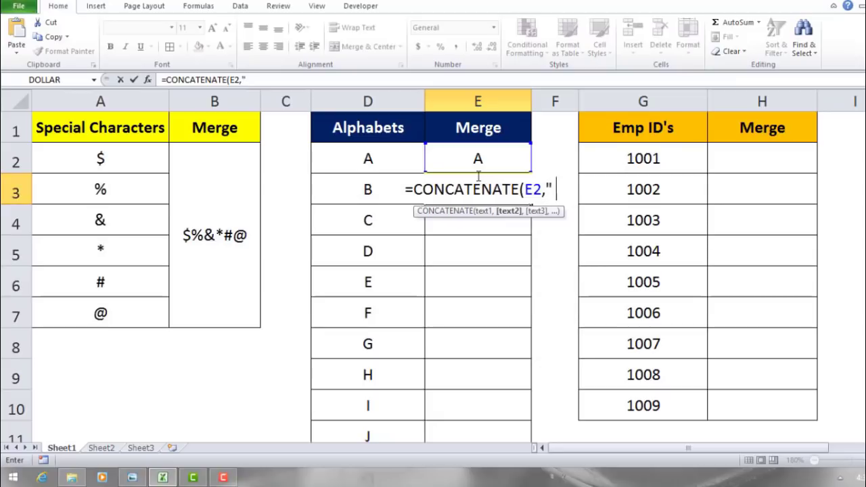
{"action": "type", "text": " \""}
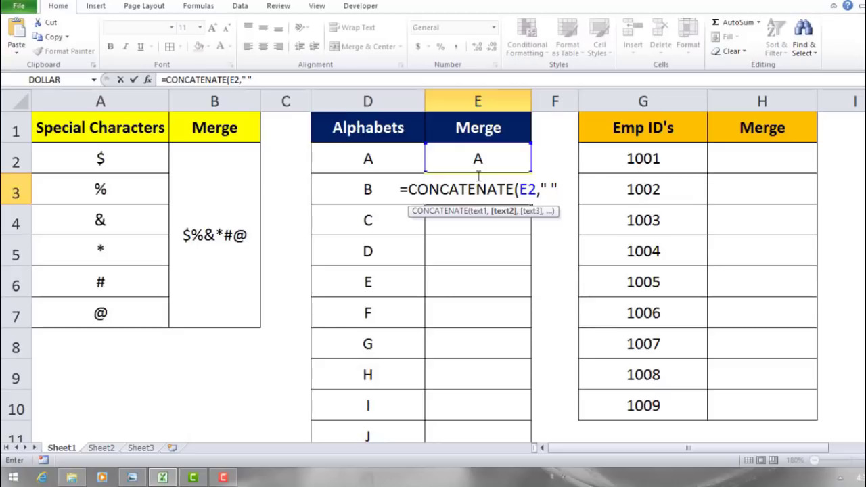
{"action": "type", "text": ","}
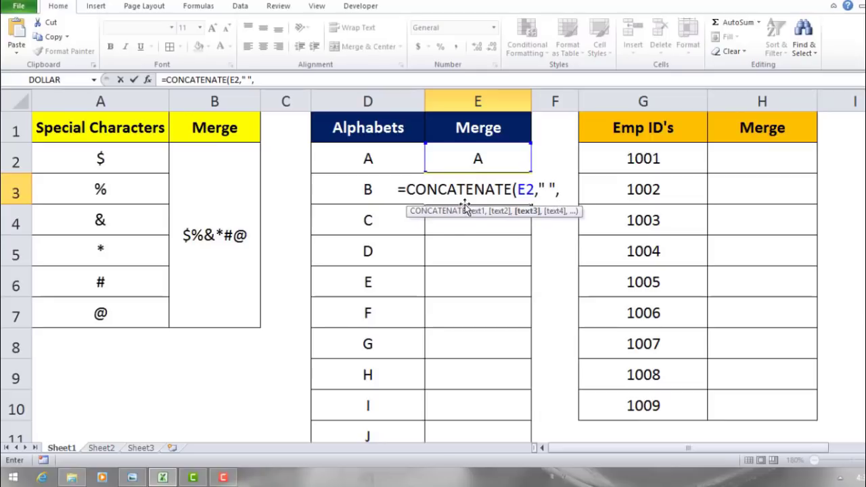
{"action": "left_click_drag", "start_coordinate": [364, 174], "coordinate": [390, 196]}
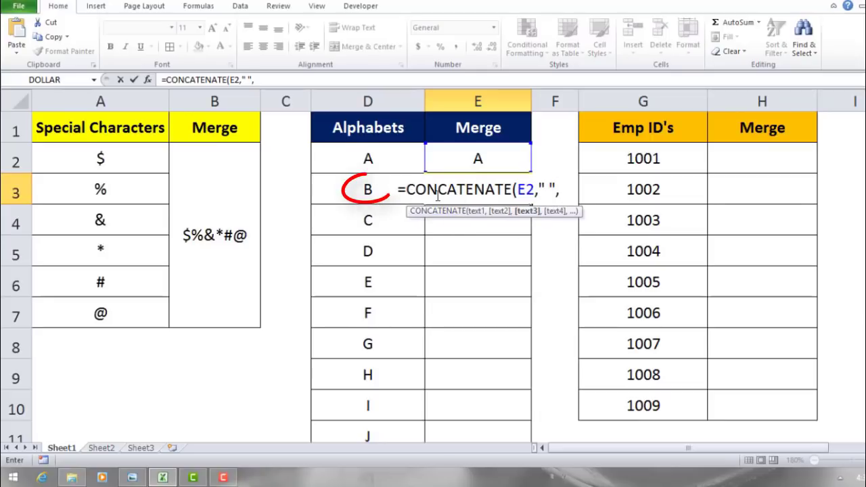
{"action": "left_click", "coordinate": [371, 191]}
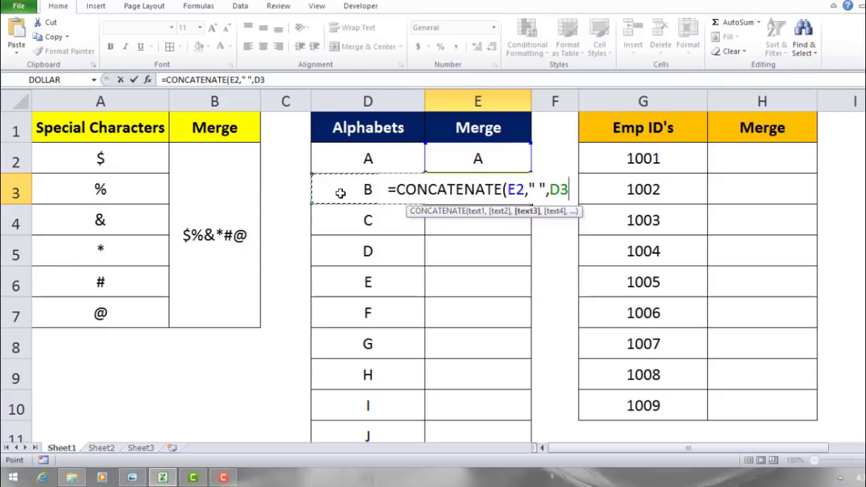
{"action": "type", "text": ")"}
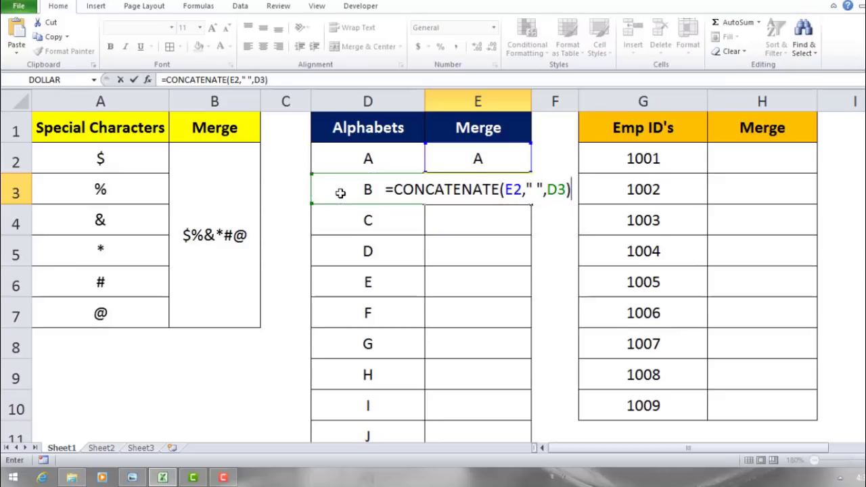
{"action": "key", "text": "Return"}
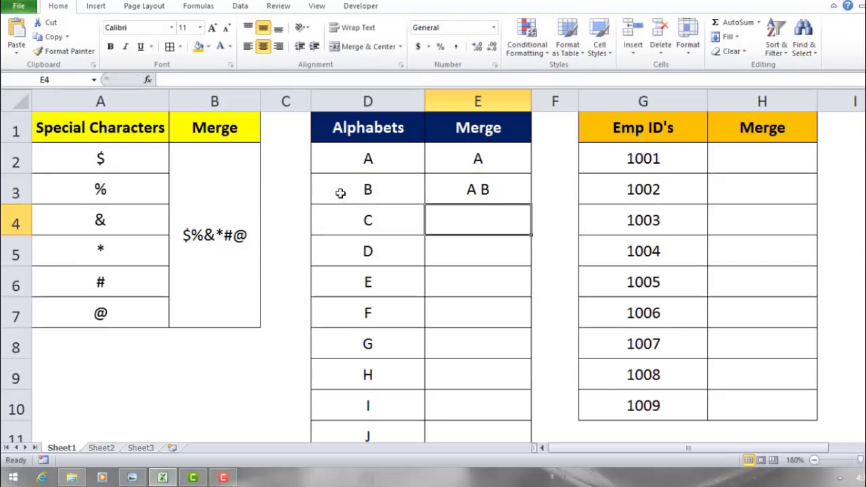
Step: Copy the E3 formula down through E27 at the letter Z
{"action": "key", "text": "Up"}
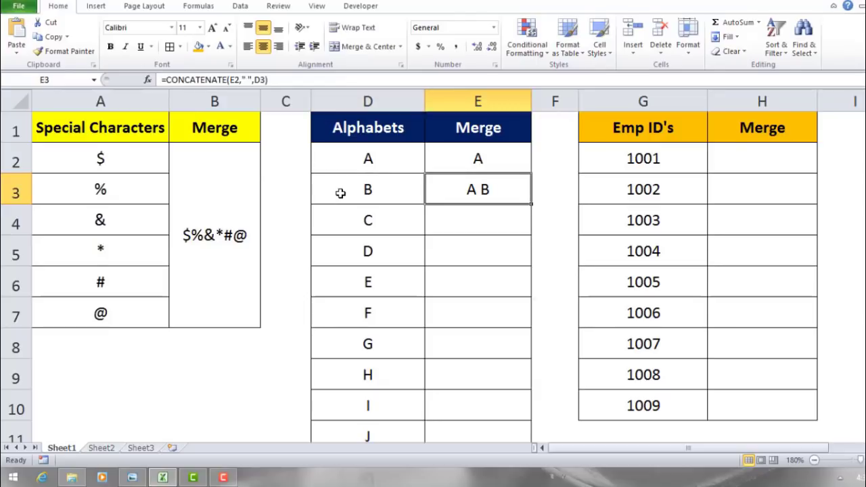
{"action": "key", "text": "ctrl+c"}
{"action": "key", "text": "Down"}
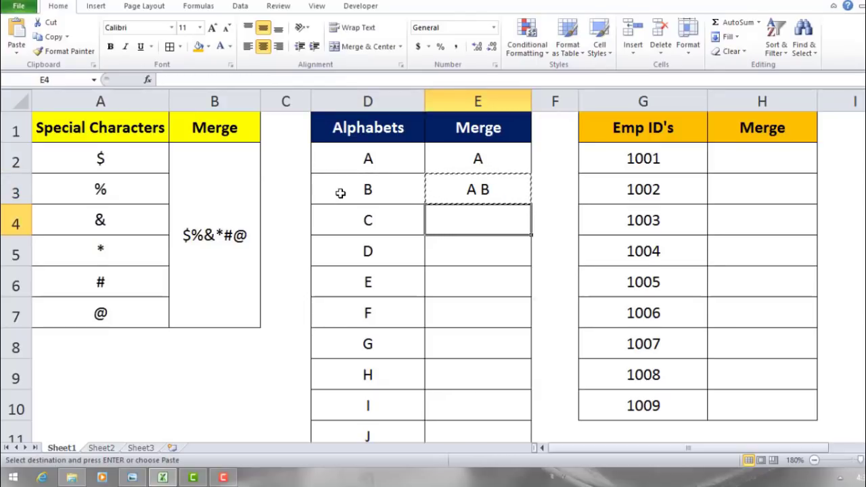
{"action": "key", "text": "ctrl+v"}
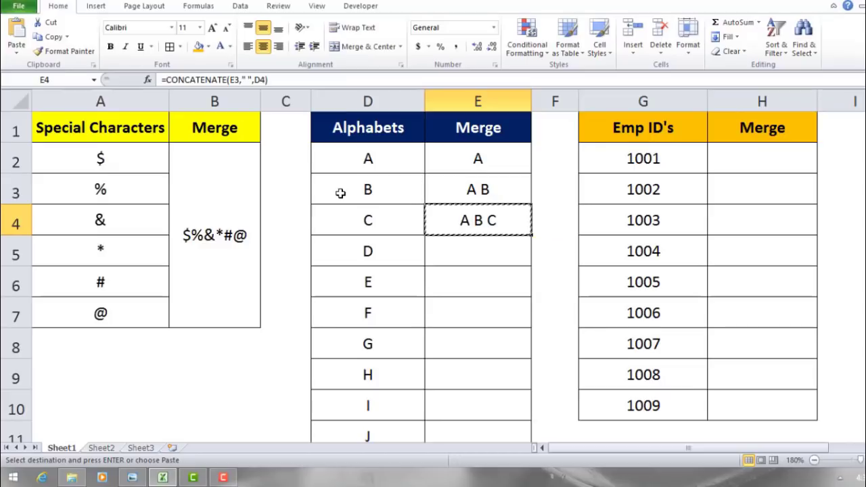
{"action": "key", "text": "Left"}
{"action": "key", "text": "ctrl+Down"}
{"action": "key", "text": "Right"}
{"action": "key", "text": "ctrl+shift+Up"}
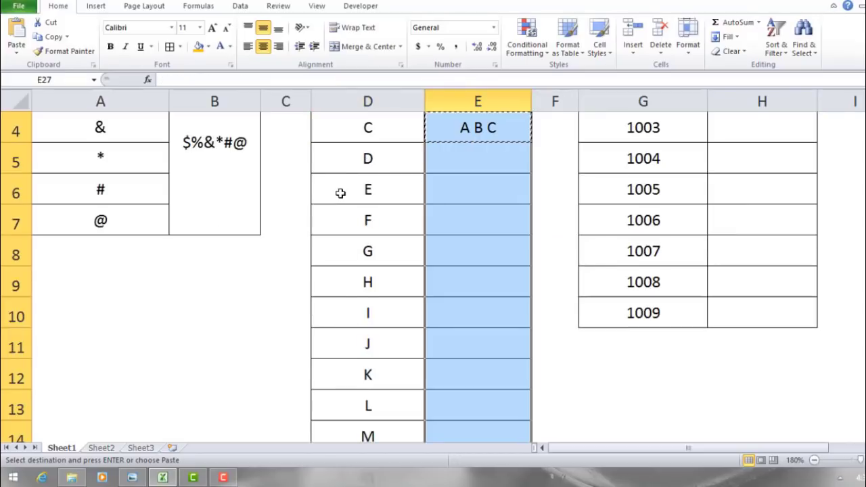
{"action": "key", "text": "Return"}
Step: Autofit column E to the full A–Z text and copy E27
{"action": "key", "text": "ctrl+Down"}
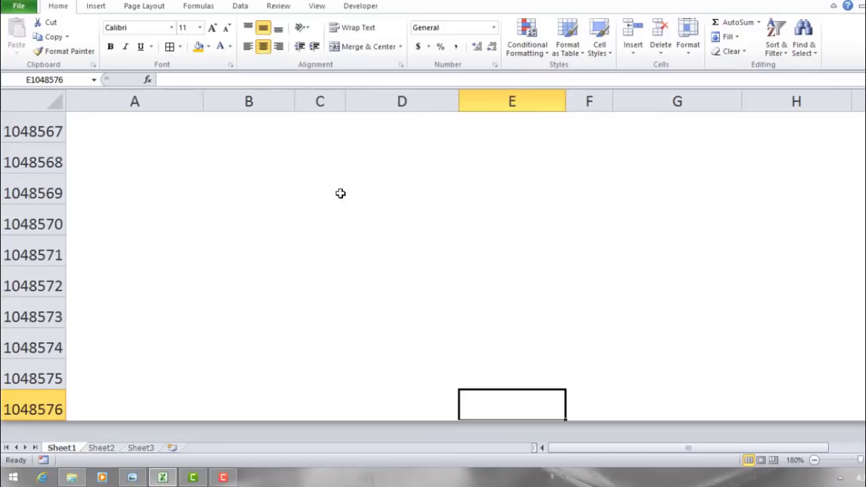
{"action": "key", "text": "ctrl+Up"}
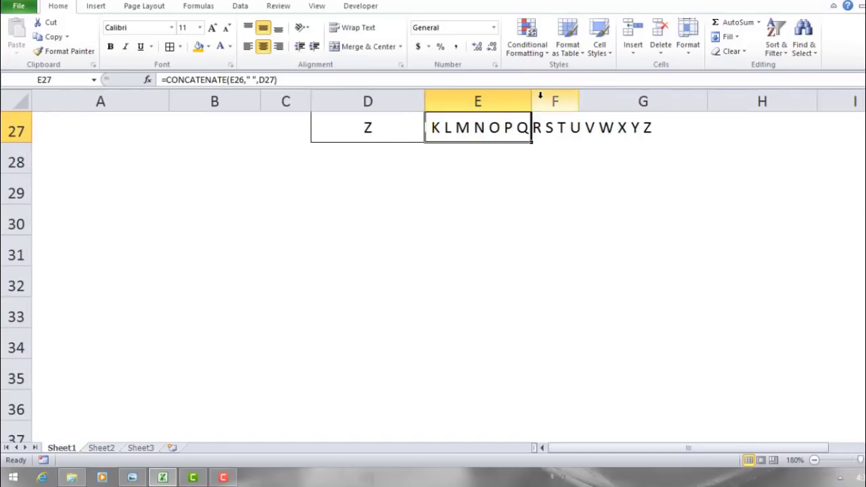
{"action": "double_click", "coordinate": [532, 98]}
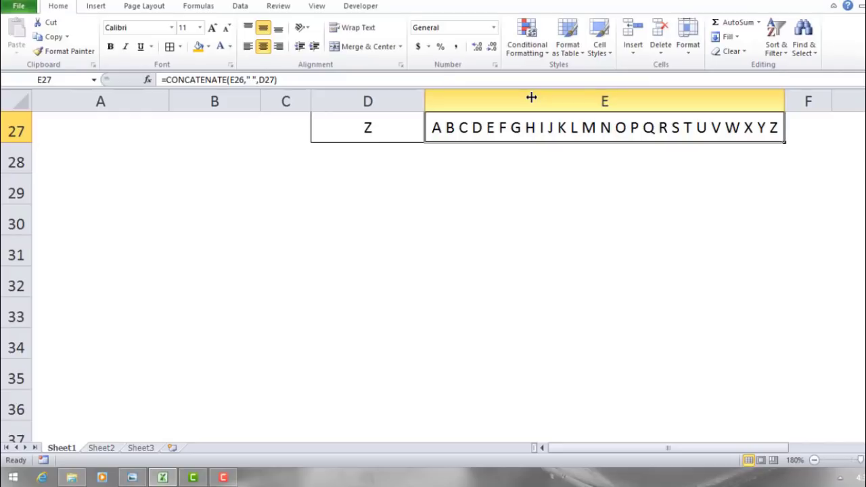
{"action": "key", "text": "ctrl+c"}
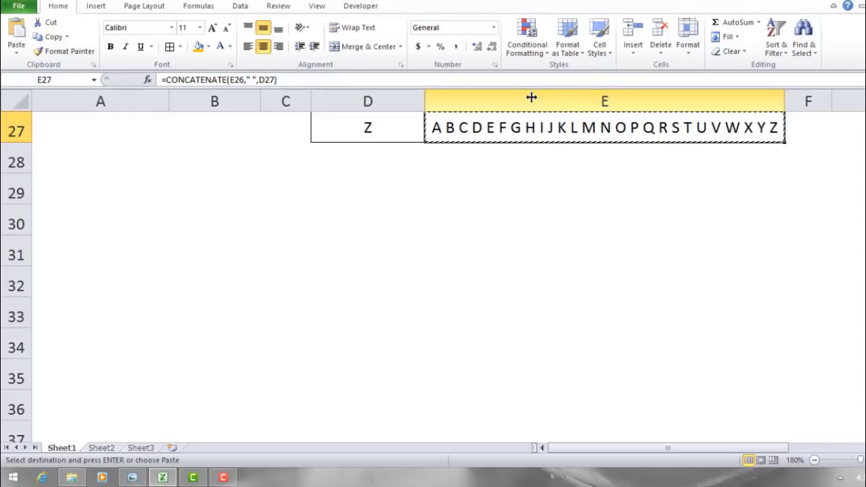
Step: Paste E27 back as a plain value and review the alphabet strings in column E
{"action": "right_click", "coordinate": [518, 136]}
{"action": "mouse_move", "coordinate": [565, 205]}
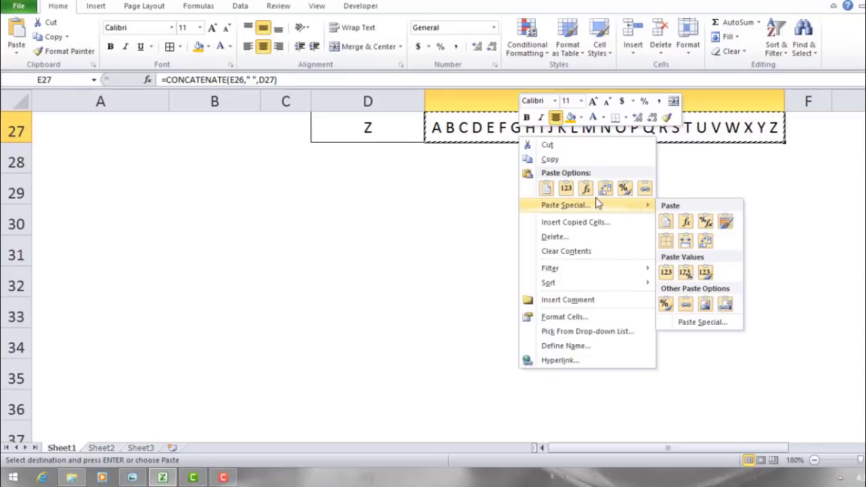
{"action": "left_click", "coordinate": [566, 189]}
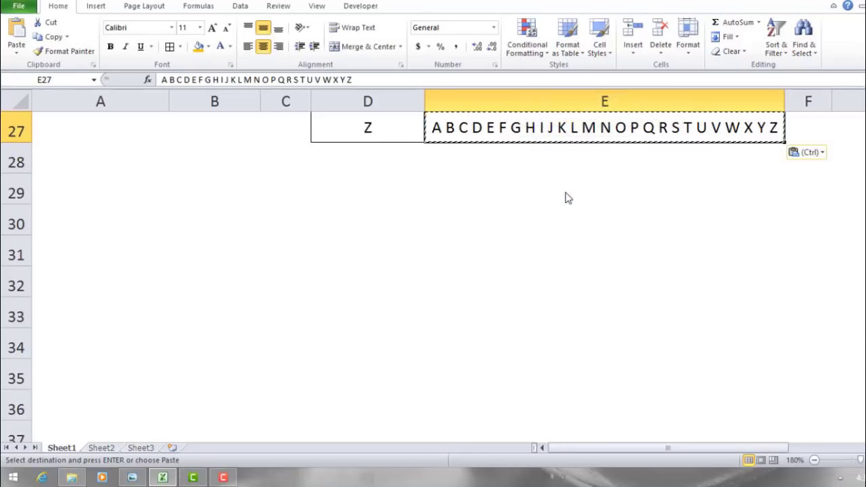
{"action": "scroll", "coordinate": [566, 196], "scroll_direction": "up", "scroll_amount": 1}
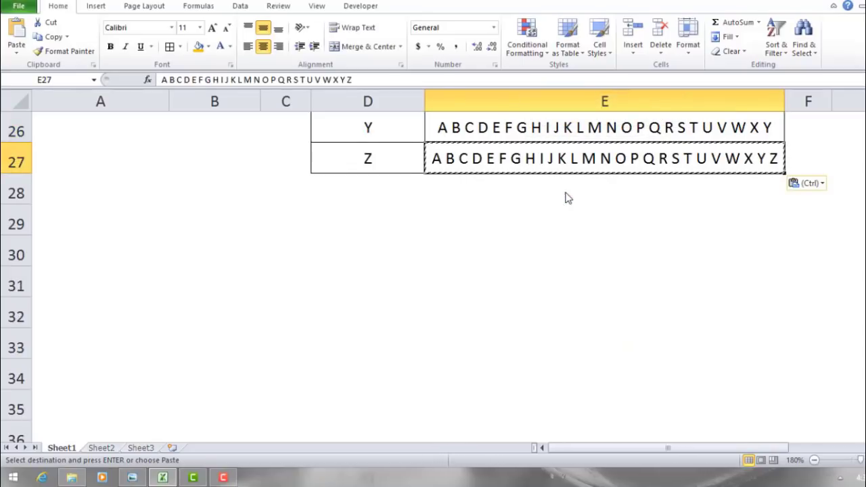
{"action": "key", "text": "ctrl+Up"}
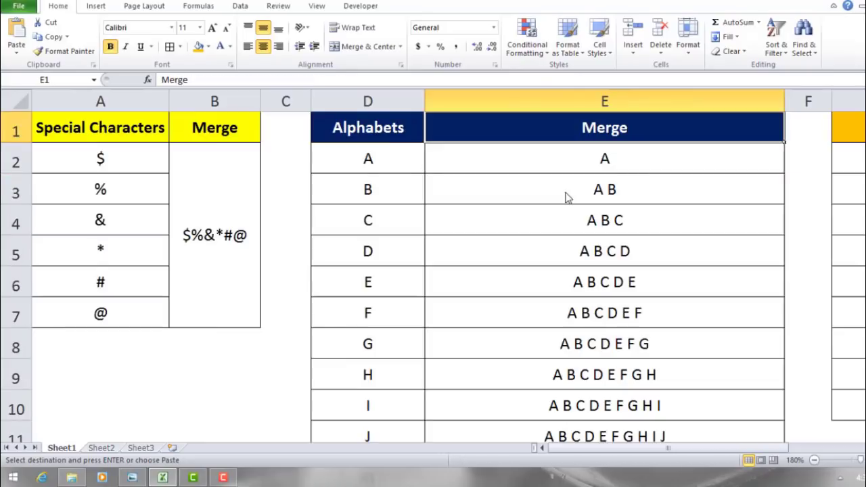
{"action": "key", "text": "Down"}
{"action": "key", "text": "Down"}
{"action": "key", "text": "Down"}
{"action": "key", "text": "Down"}
{"action": "key", "text": "Down"}
{"action": "key", "text": "ctrl+Down"}
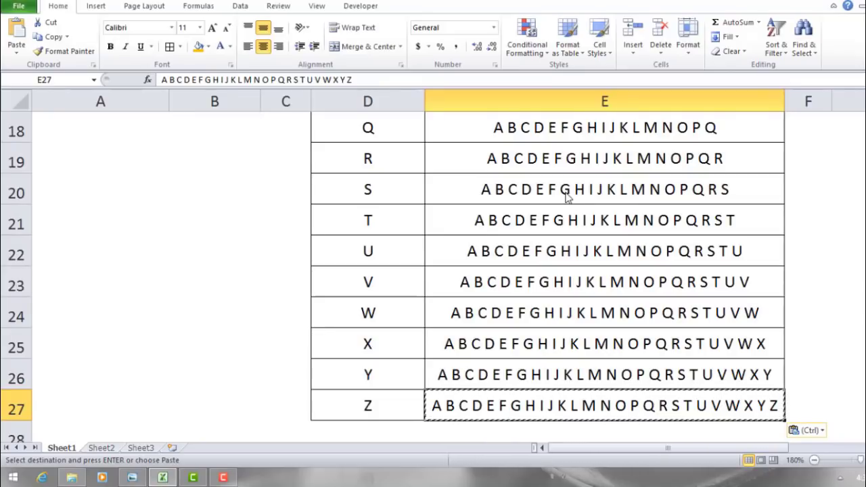
Step: Undo the value paste and the column E widening, restoring E27's formula
{"action": "key", "text": "ctrl+z"}
{"action": "key", "text": "ctrl+z"}
{"action": "key", "text": "ctrl+Up"}
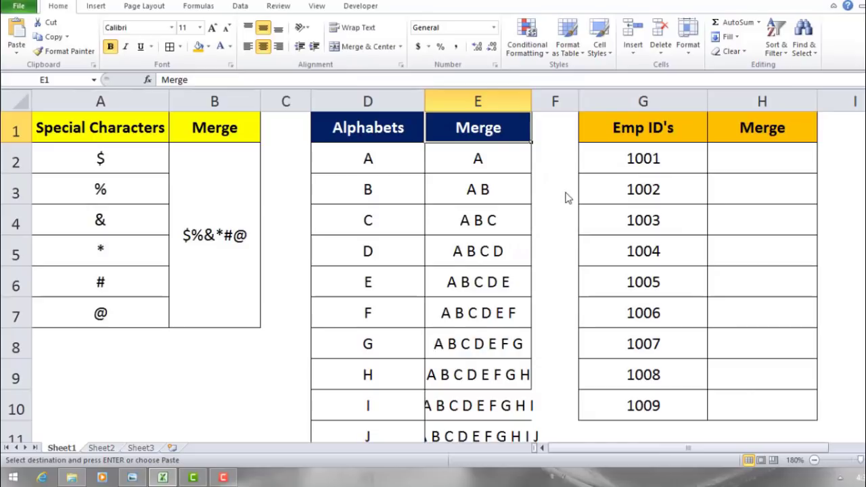
{"action": "key", "text": "Right"}
{"action": "key", "text": "Right"}
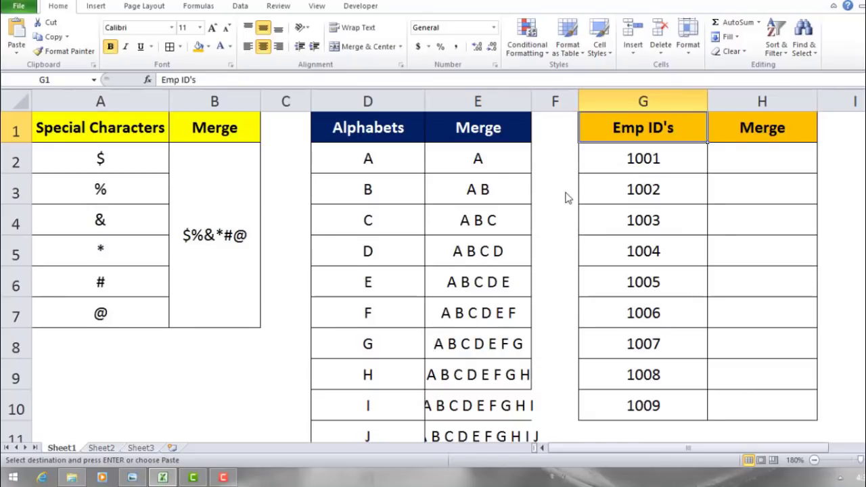
Step: Copy the first employee ID 1001 from G2 into Merge cell H2
{"action": "key", "text": "Right"}
{"action": "key", "text": "Left"}
{"action": "key", "text": "shift+Right"}
{"action": "key", "text": "Down"}
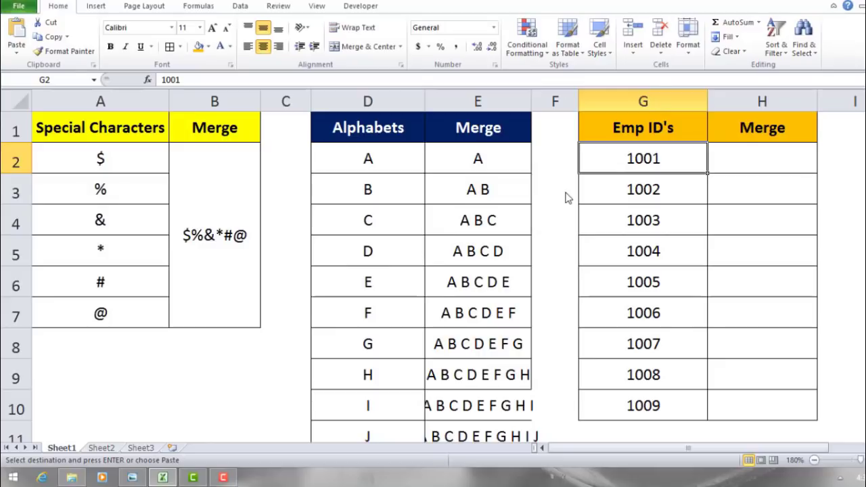
{"action": "key", "text": "Right"}
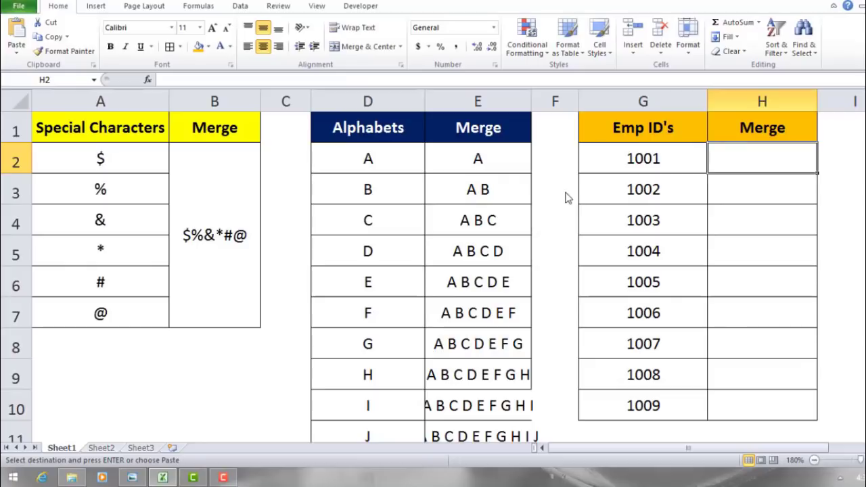
{"action": "key", "text": "Left"}
{"action": "key", "text": "ctrl+c"}
{"action": "key", "text": "Right"}
{"action": "key", "text": "ctrl+v"}
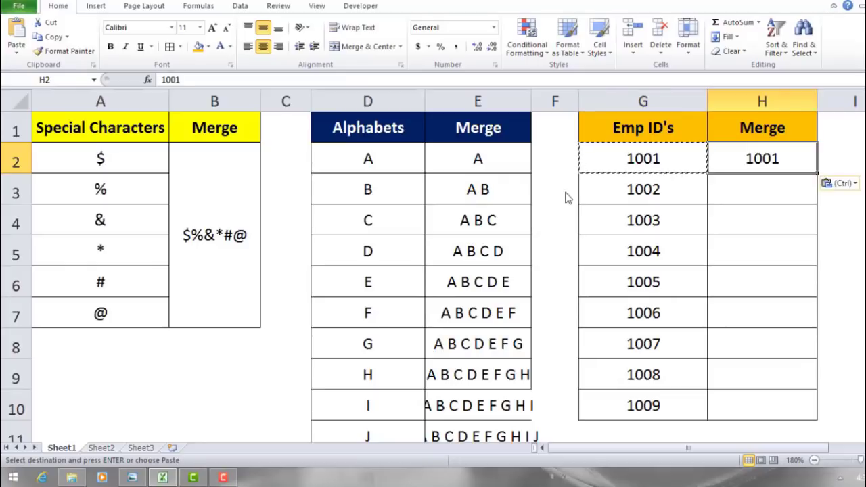
Step: Edit H2 to wrap 1001 in quote marks so it reads '1001'
{"action": "key", "text": "F2"}
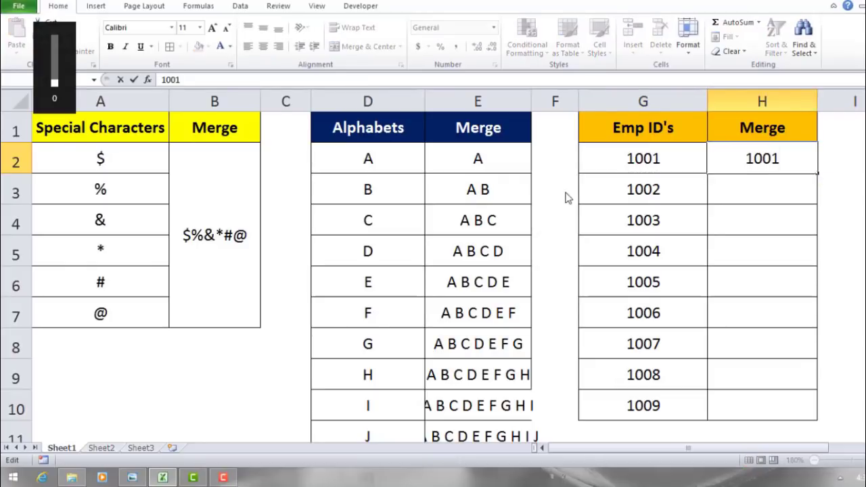
{"action": "type", "text": "'"}
{"action": "key", "text": "Home"}
{"action": "type", "text": "\""}
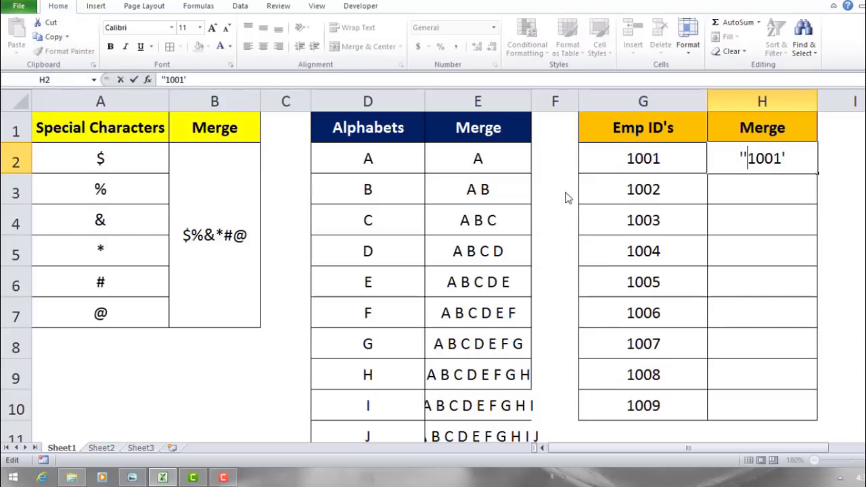
{"action": "key", "text": "Return"}
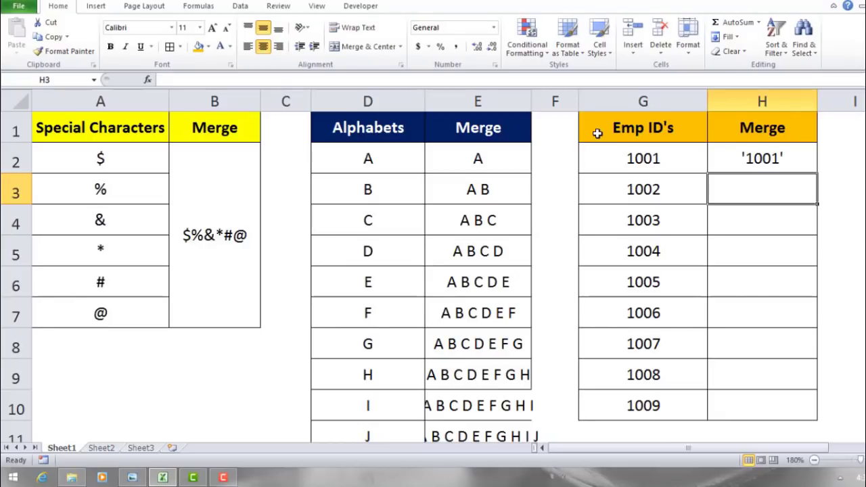
Step: Enter =CONCATENATE(H2,",",G3,"'") in H3, displaying '1001',1002'
{"action": "type", "text": "=Co"}
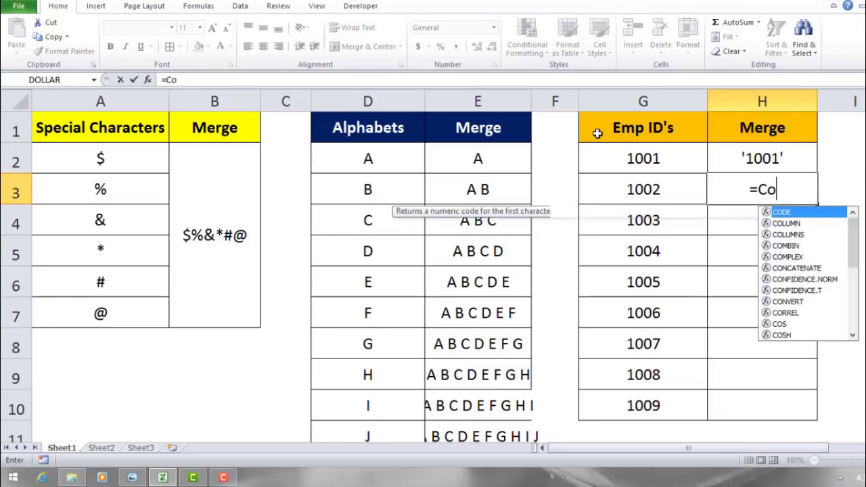
{"action": "type", "text": "nca"}
{"action": "key", "text": "Tab"}
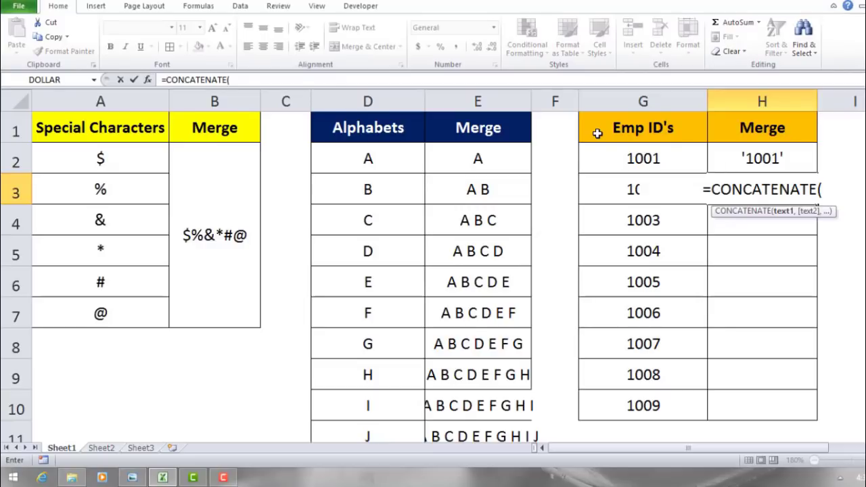
{"action": "key", "text": "Up"}
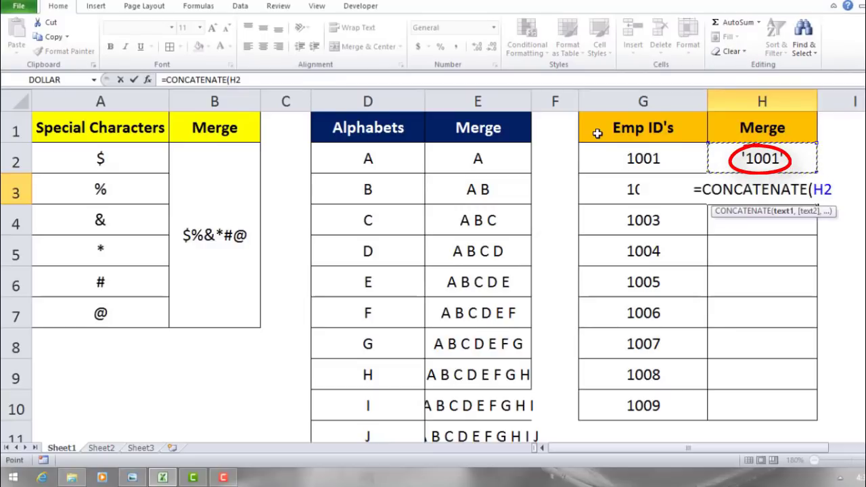
{"action": "type", "text": ","}
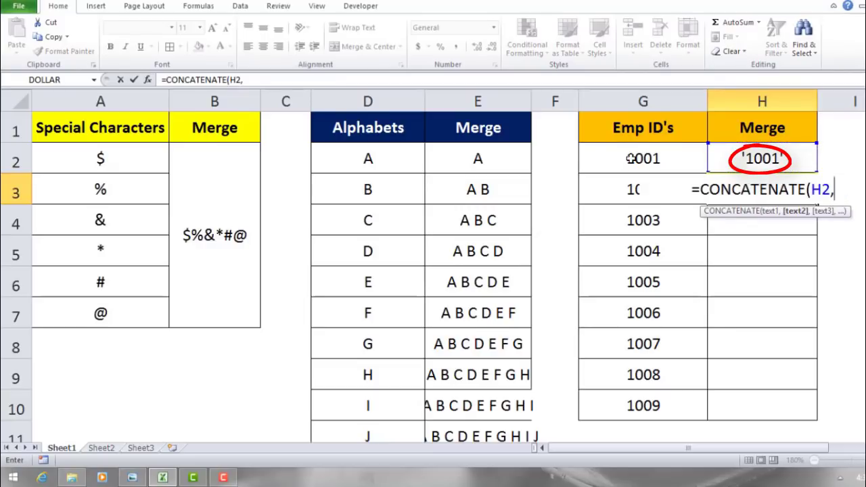
{"action": "type", "text": "\"'"}
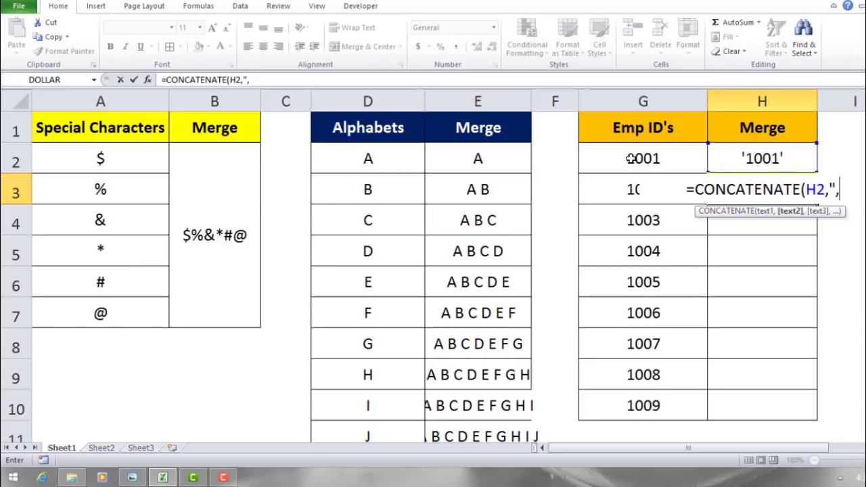
{"action": "type", "text": "\""}
{"action": "type", "text": "\""}
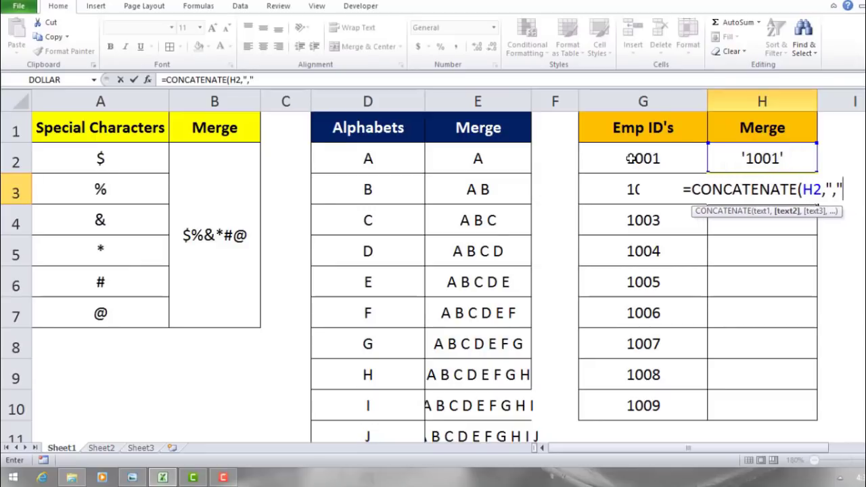
{"action": "type", "text": ","}
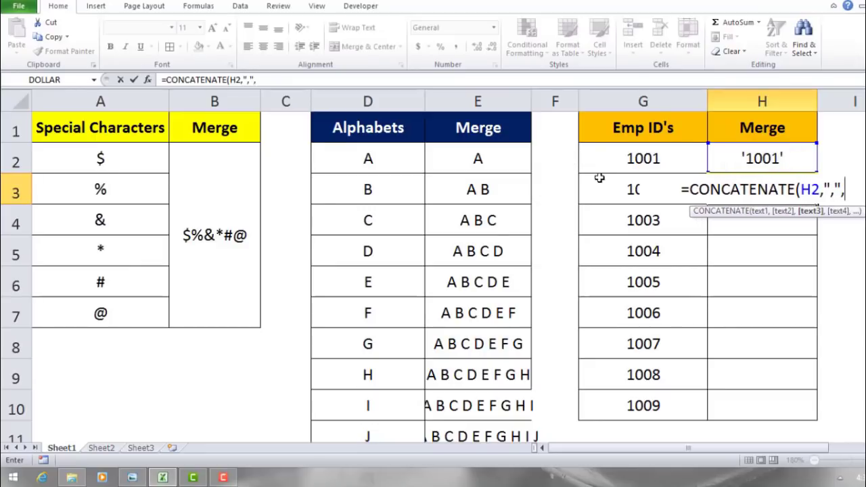
{"action": "left_click", "coordinate": [605, 183]}
{"action": "type", "text": ","}
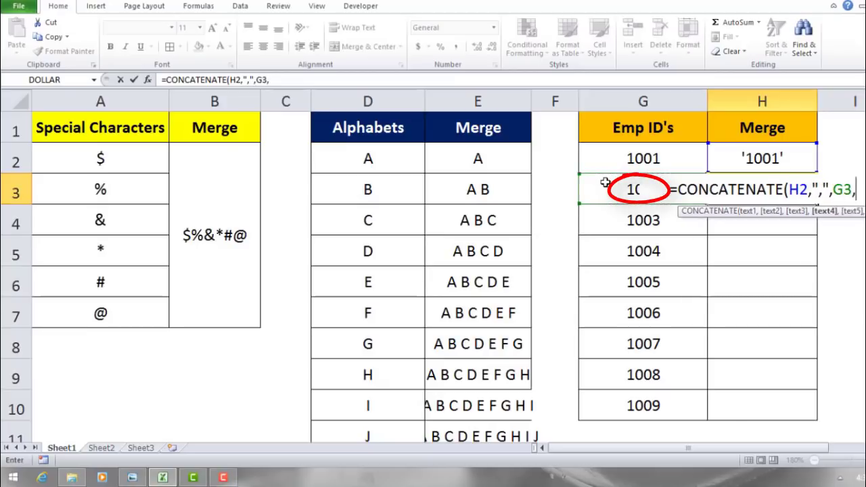
{"action": "type", "text": "\""}
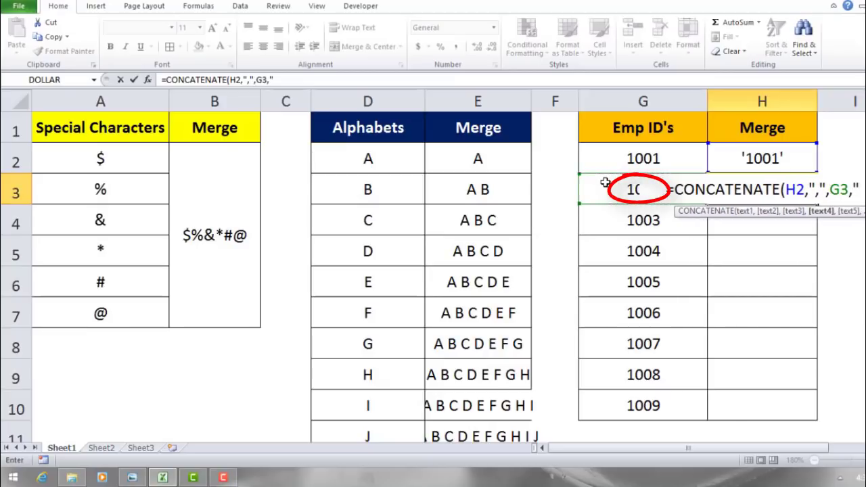
{"action": "type", "text": "\"\""}
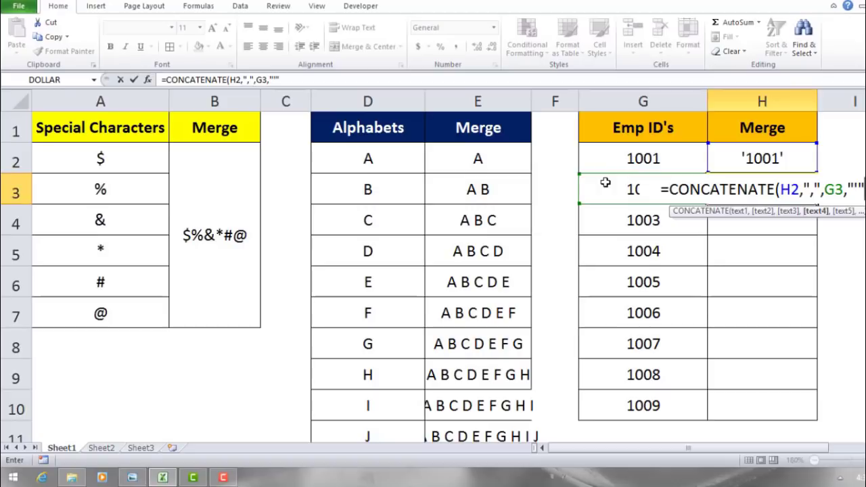
{"action": "type", "text": ")"}
{"action": "key", "text": "Return"}
{"action": "key", "text": "Up"}
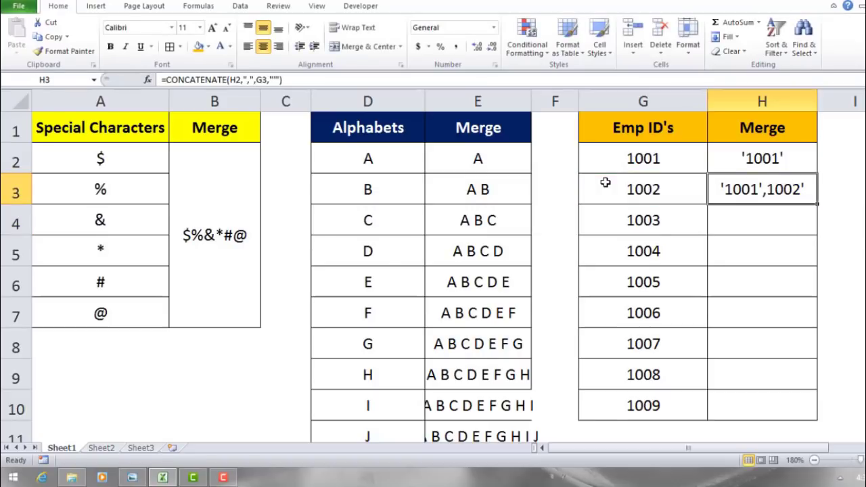
Step: Copy the H3 formula down through H10 beside the last employee ID
{"action": "key", "text": "Left"}
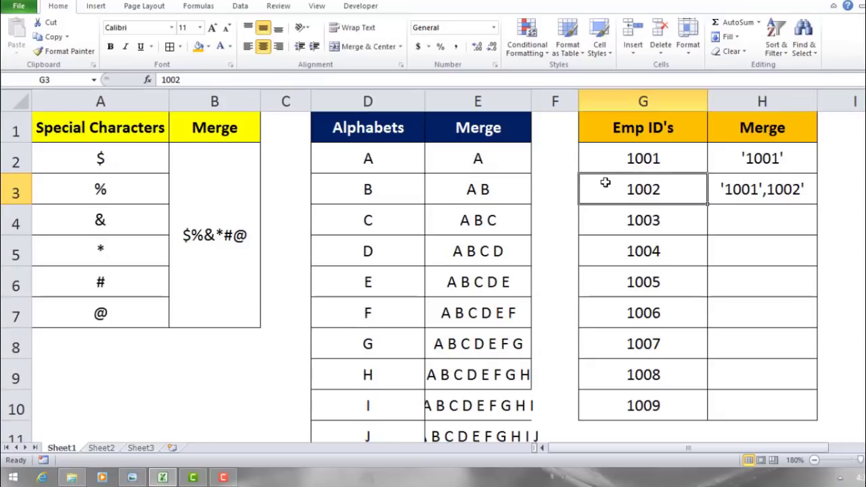
{"action": "key", "text": "Right"}
{"action": "key", "text": "ctrl+c"}
{"action": "key", "text": "Left"}
{"action": "key", "text": "ctrl+Down"}
{"action": "key", "text": "Right"}
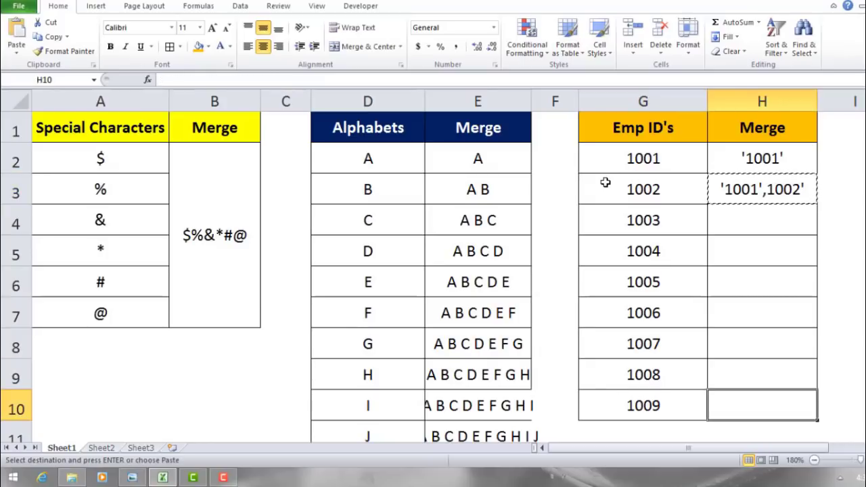
{"action": "key", "text": "ctrl+shift+Up"}
{"action": "key", "text": "ctrl+v"}
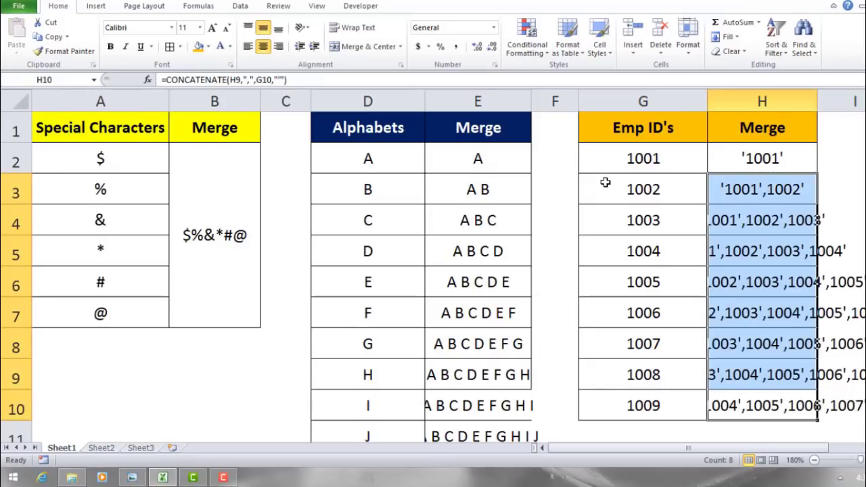
Step: Autofit column H and replace H10's formula with its full ID list as a value
{"action": "double_click", "coordinate": [818, 107]}
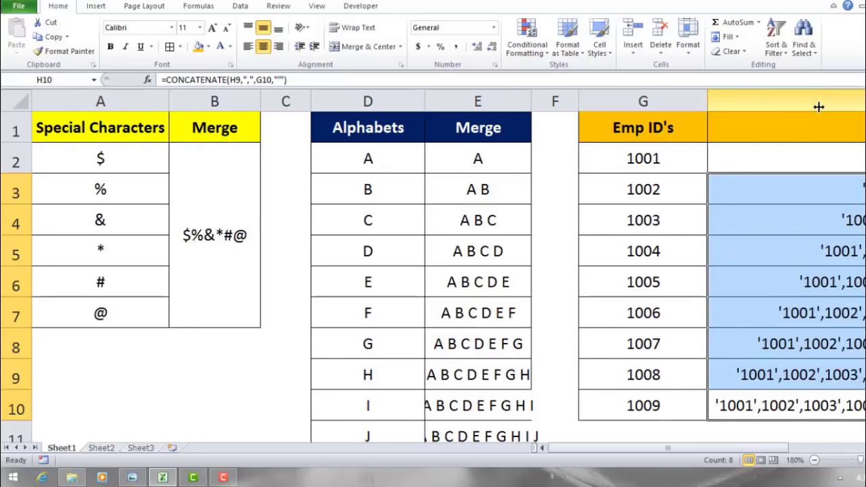
{"action": "key", "text": "Down"}
{"action": "key", "text": "Up"}
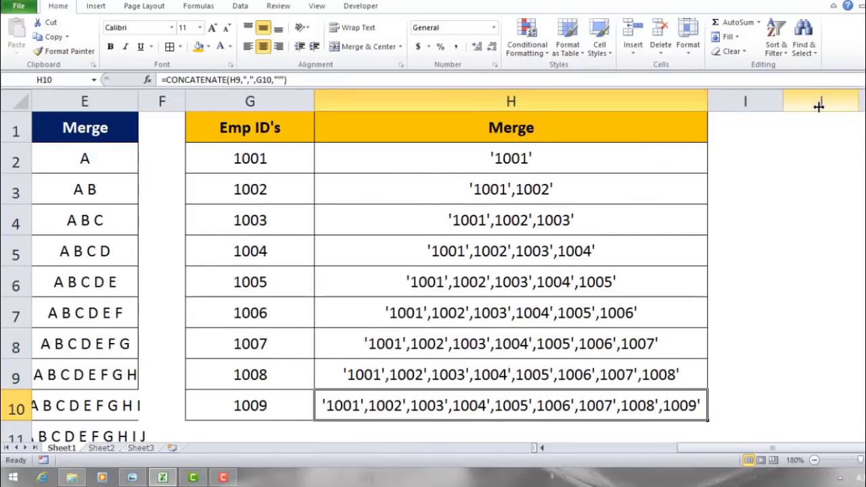
{"action": "key", "text": "ctrl+c"}
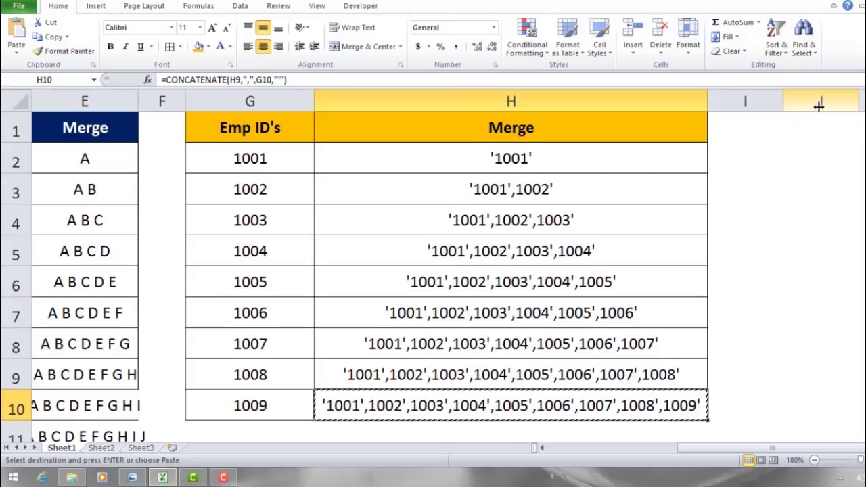
{"action": "key", "text": "alt+h"}
{"action": "key", "text": "v"}
{"action": "key", "text": "s"}
{"action": "key", "text": "v"}
{"action": "key", "text": "Return"}
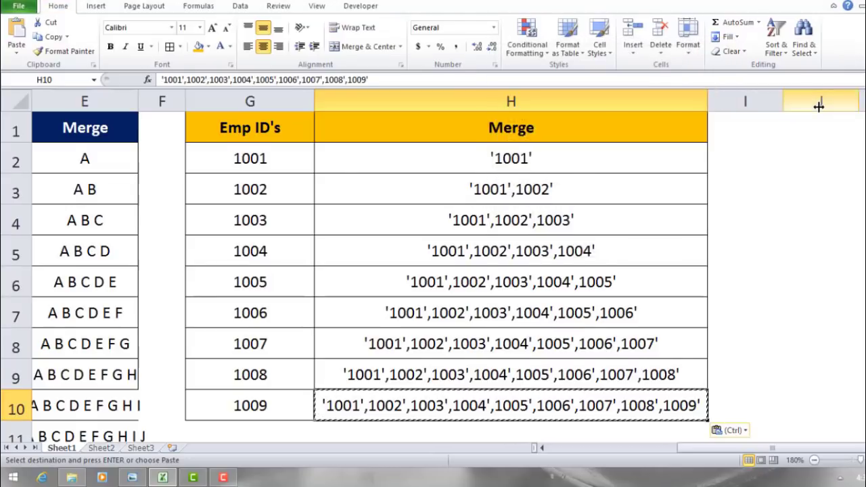
{"action": "key", "text": "Down"}
{"action": "key", "text": "Up"}
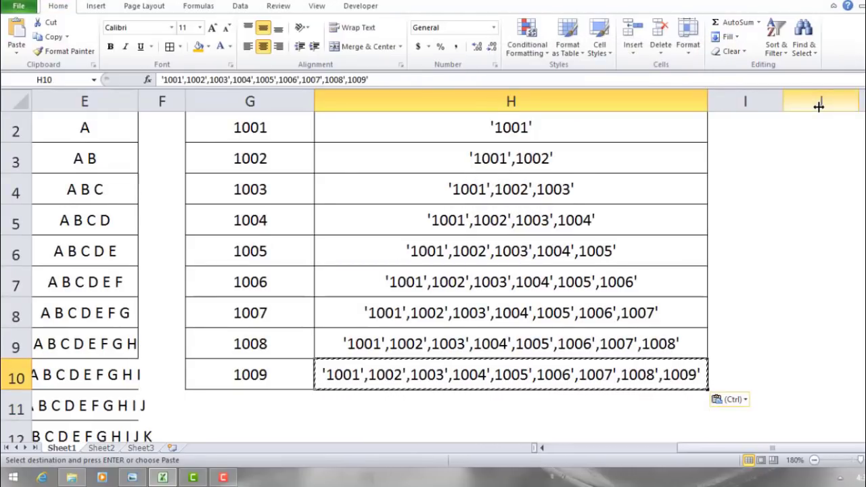